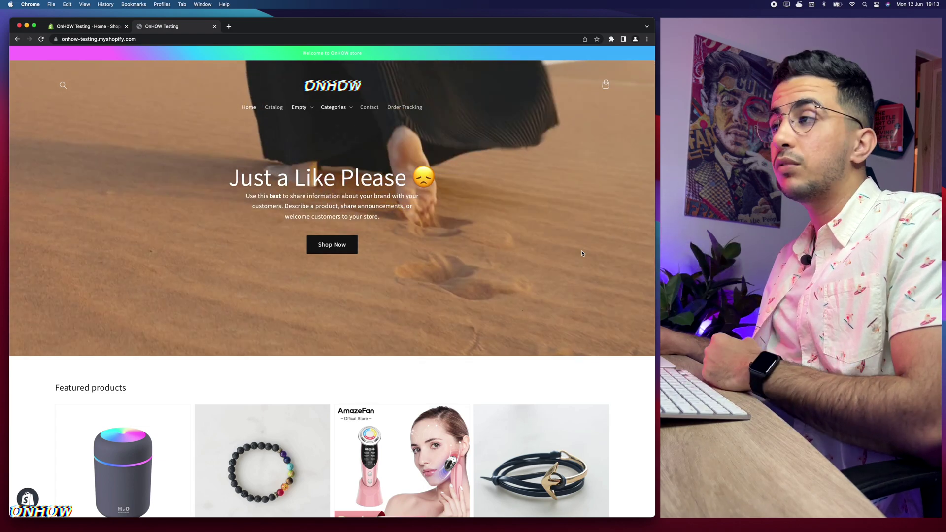
# - Examine the storefront's home page, looking over the featured products, header logo and navigation menu with its Categories submenu
pyautogui.scroll(-15, 333, 162)
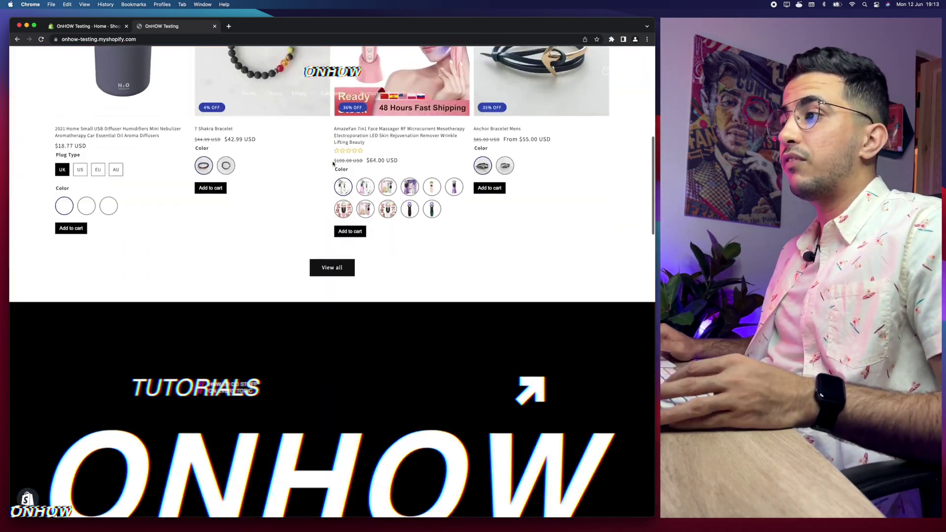
pyautogui.scroll(20, 332, 161)
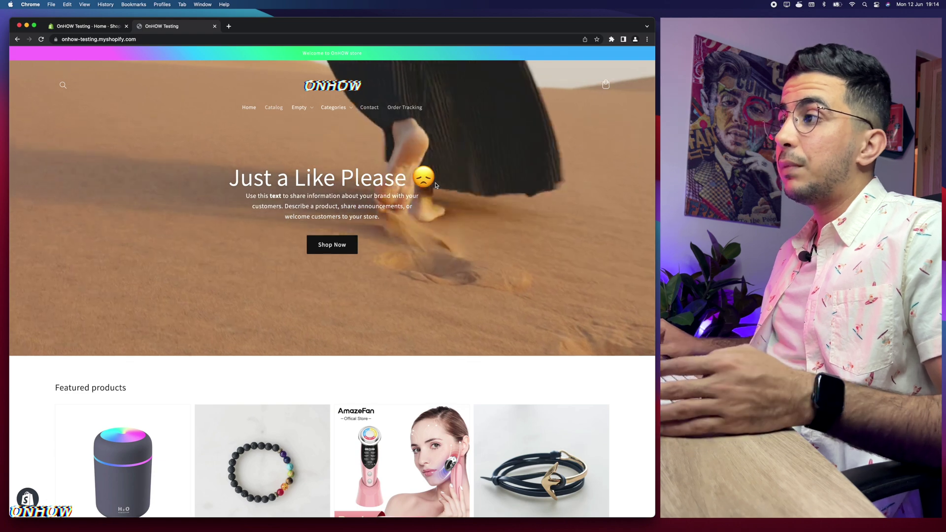
pyautogui.scroll(5, 393, 185)
pyautogui.scroll(-5, 393, 185)
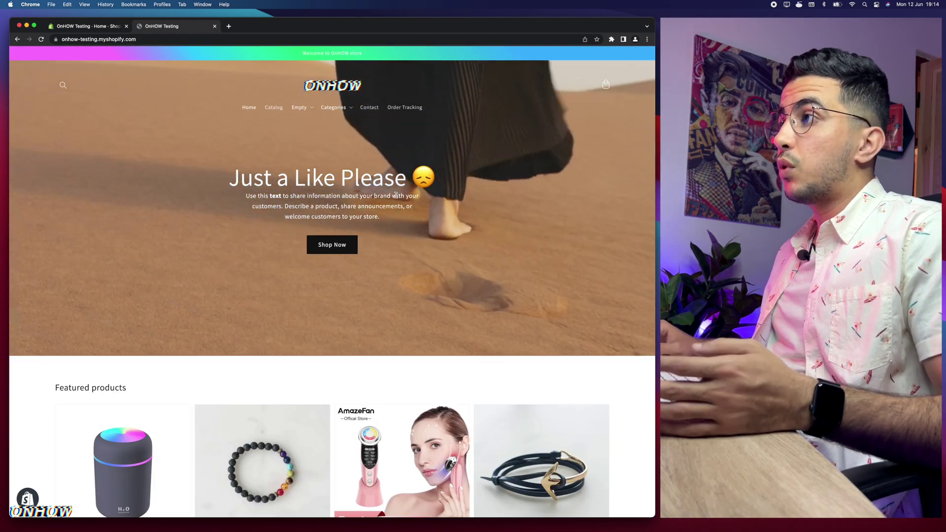
pyautogui.scroll(5, 436, 91)
pyautogui.scroll(-5, 437, 91)
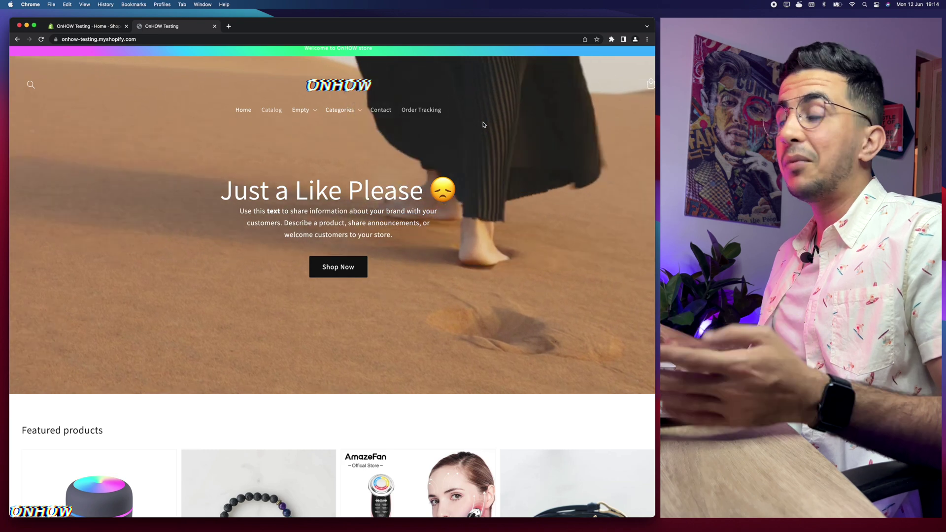
pyautogui.keyDown('ctrl'); pyautogui.scroll(5, 430, 92); pyautogui.keyUp('ctrl')
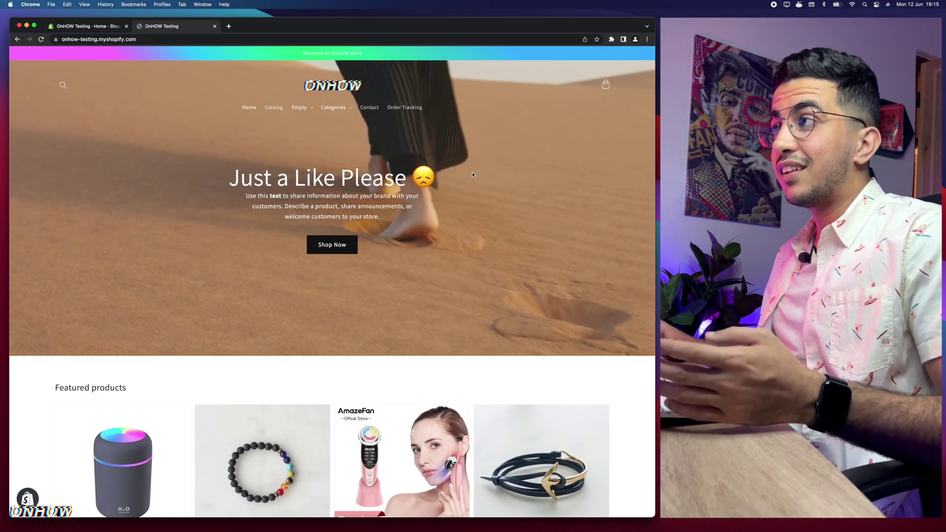
pyautogui.keyDown('ctrl'); pyautogui.scroll(5, 464, 85); pyautogui.keyUp('ctrl')
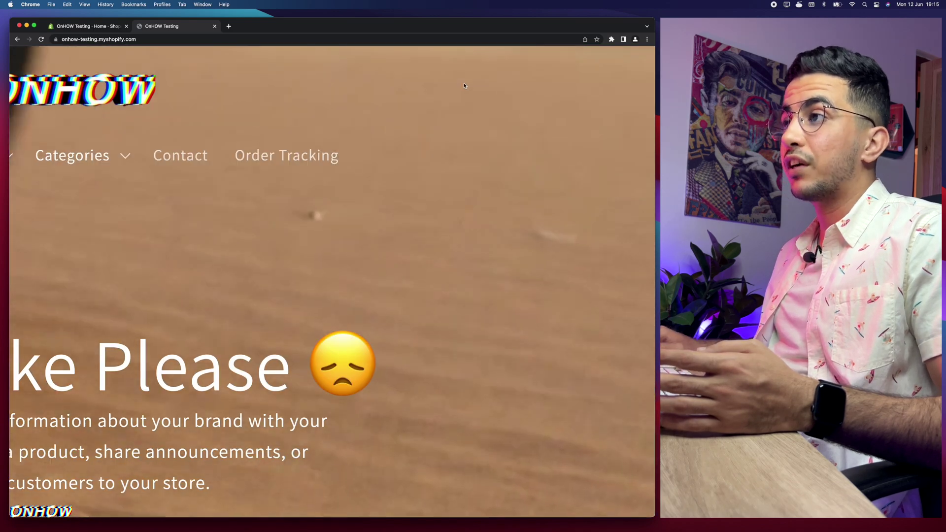
pyautogui.scroll(-5, 216, 158)
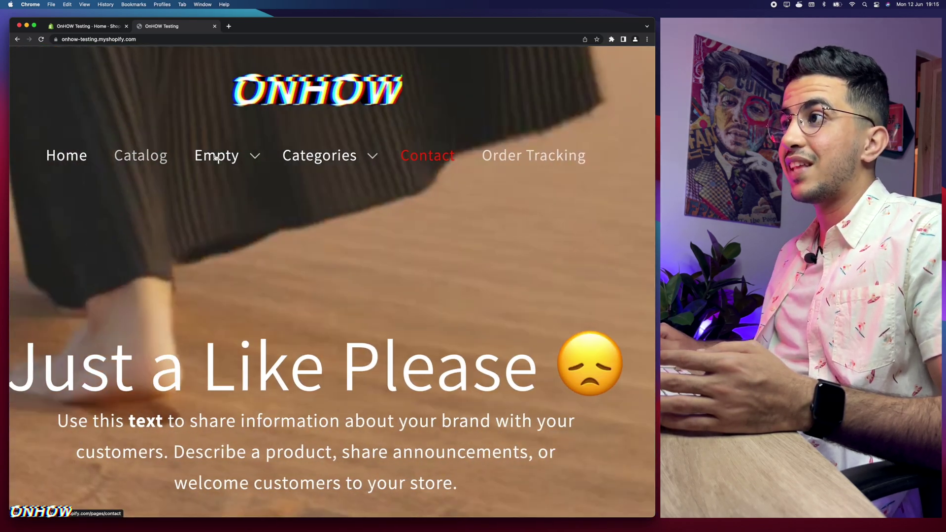
pyautogui.moveTo(338, 162)
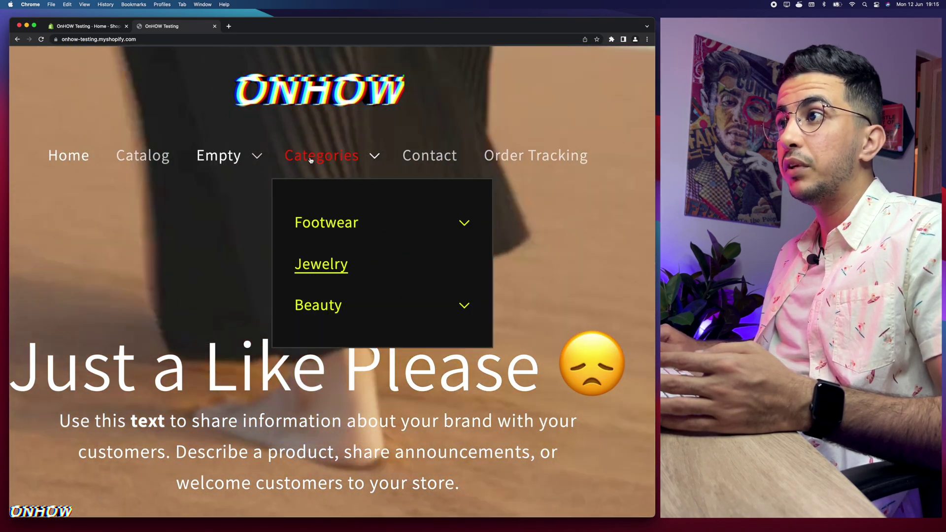
pyautogui.scroll(-5, 456, 173)
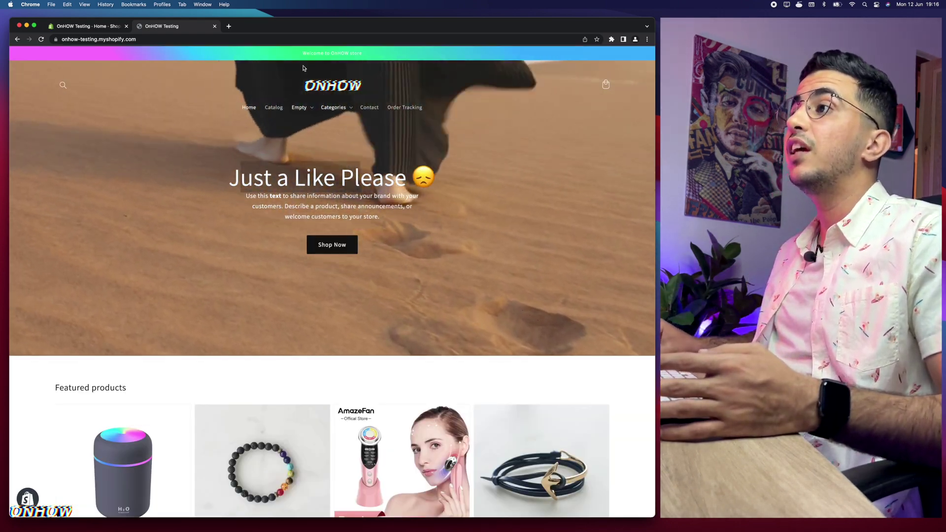
pyautogui.scroll(5, 409, 134)
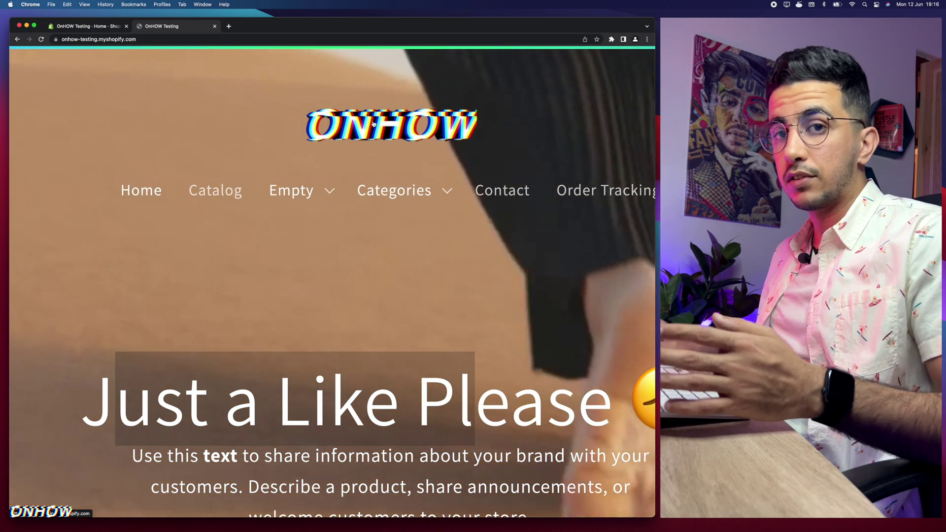
pyautogui.scroll(-5, 373, 124)
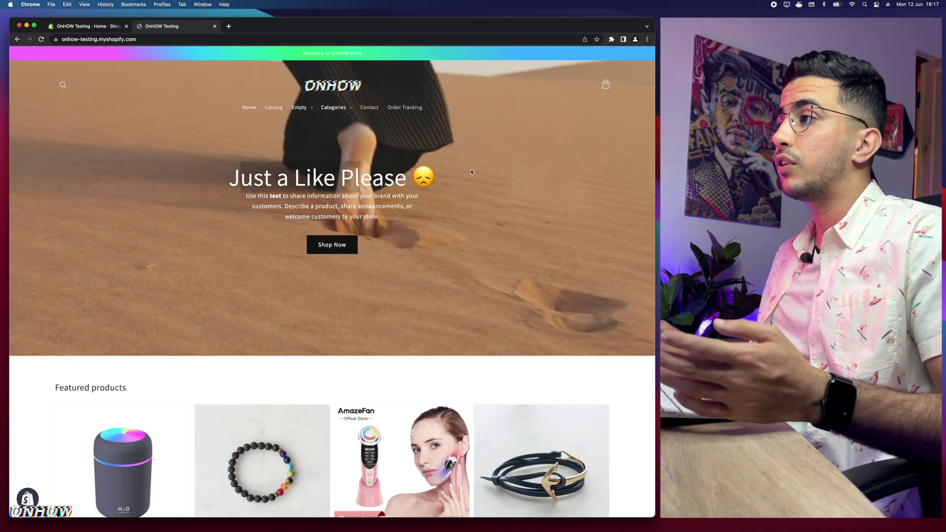
# - Inspect the storefront in the browser's mobile device preview to compare the header logo with its desktop version
pyautogui.rightClick(454, 143)
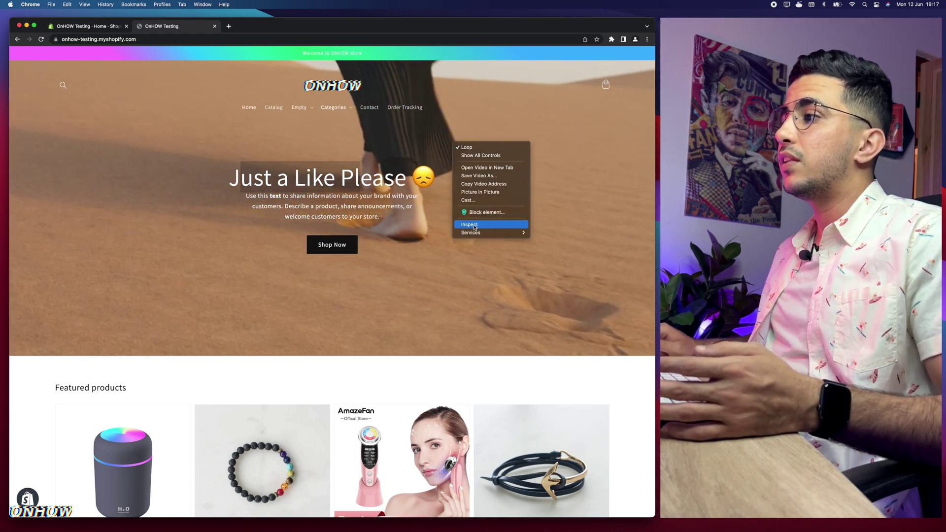
pyautogui.click(473, 224)
pyautogui.click(84, 51)
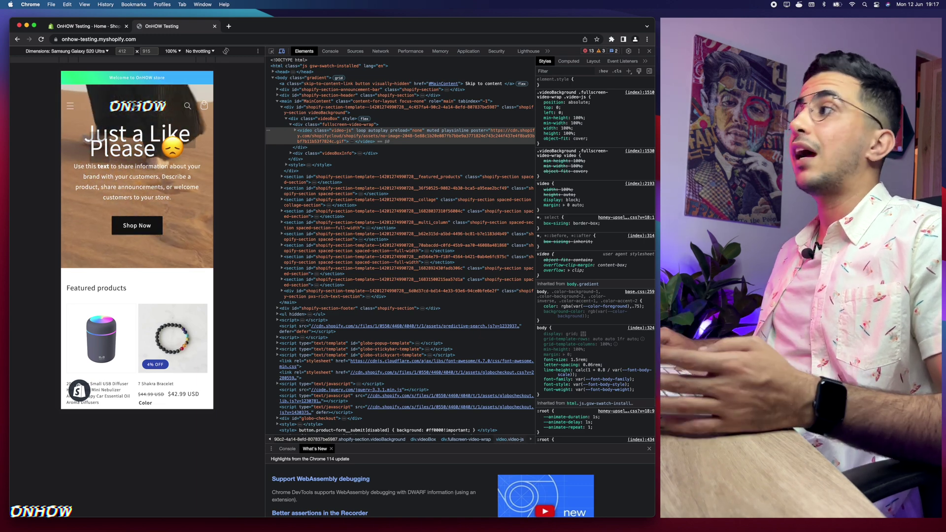
pyautogui.click(650, 51)
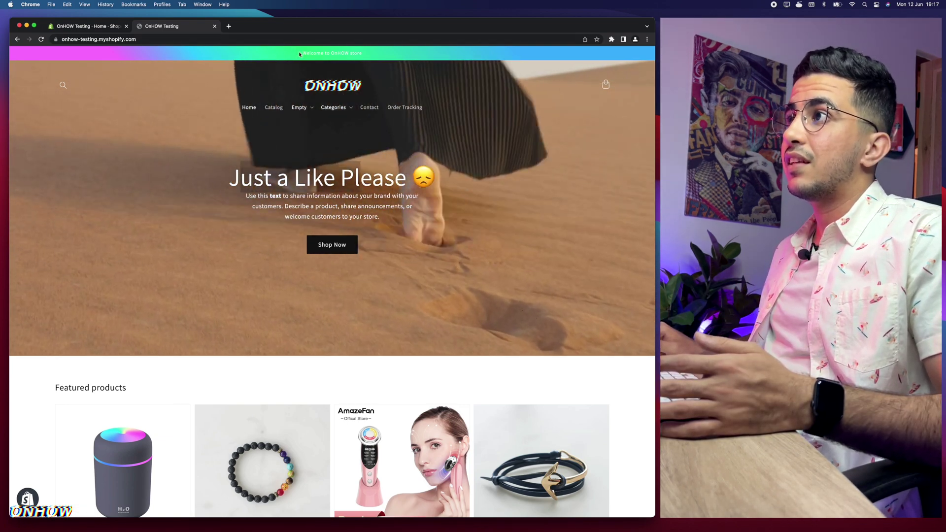
pyautogui.moveTo(303, 52); pyautogui.dragTo(361, 65)
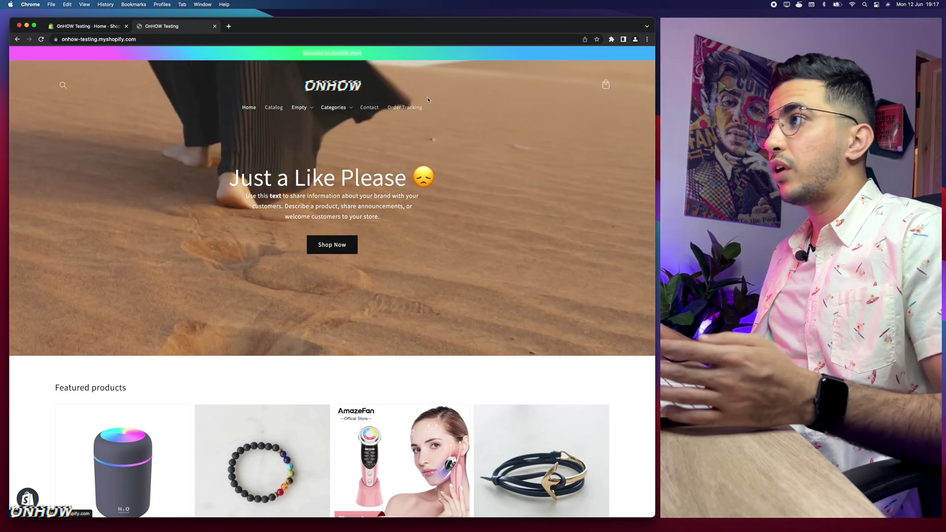
pyautogui.rightClick(478, 118)
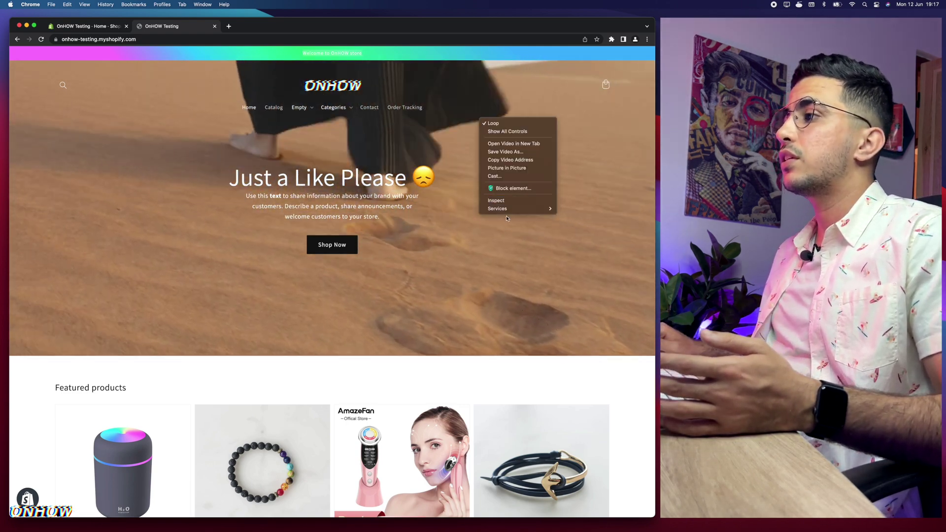
pyautogui.click(499, 201)
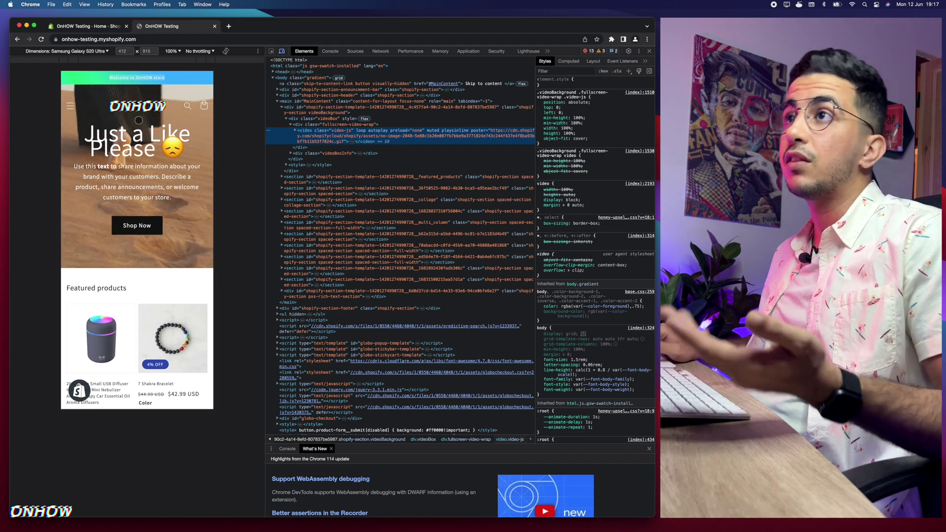
# - Open the code editor for the current Dawn theme from the store's Shopify admin
pyautogui.click(88, 27)
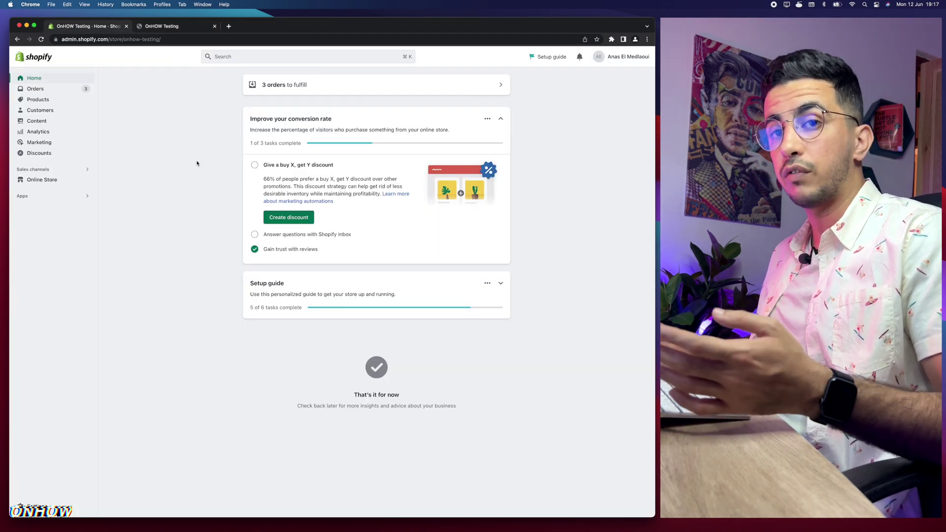
pyautogui.click(44, 180)
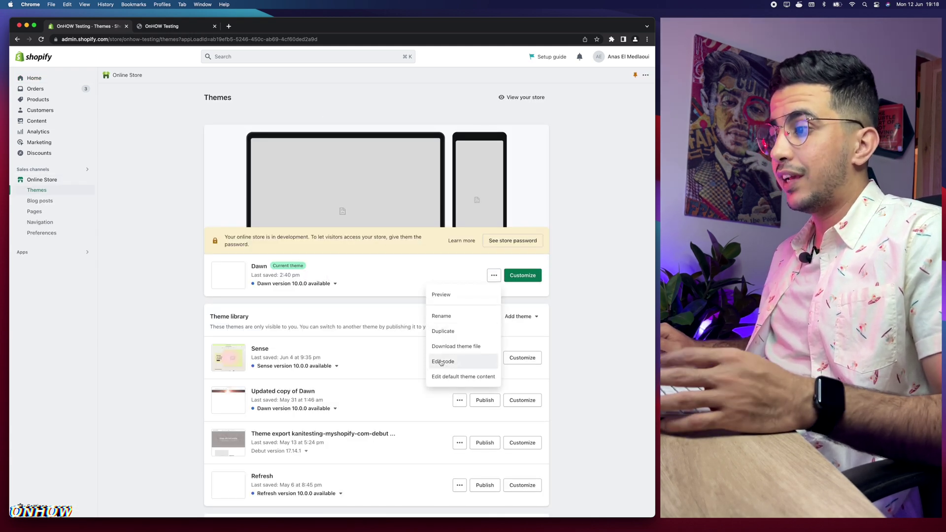
pyautogui.click(438, 361)
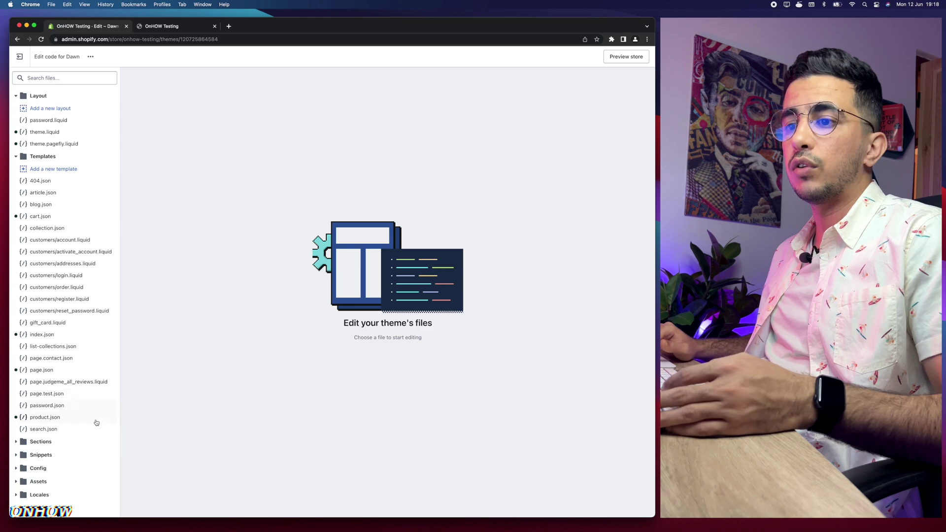
# - Open the base.css file from the theme's Assets folder
pyautogui.scroll(-1, 79, 444)
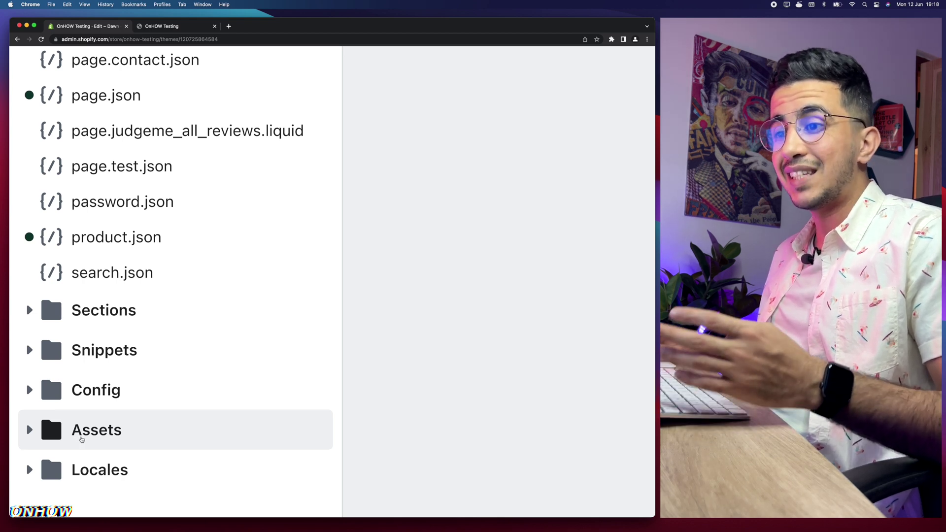
pyautogui.click(86, 431)
pyautogui.scroll(-8, 79, 433)
pyautogui.scroll(1, 86, 430)
pyautogui.scroll(1, 86, 430)
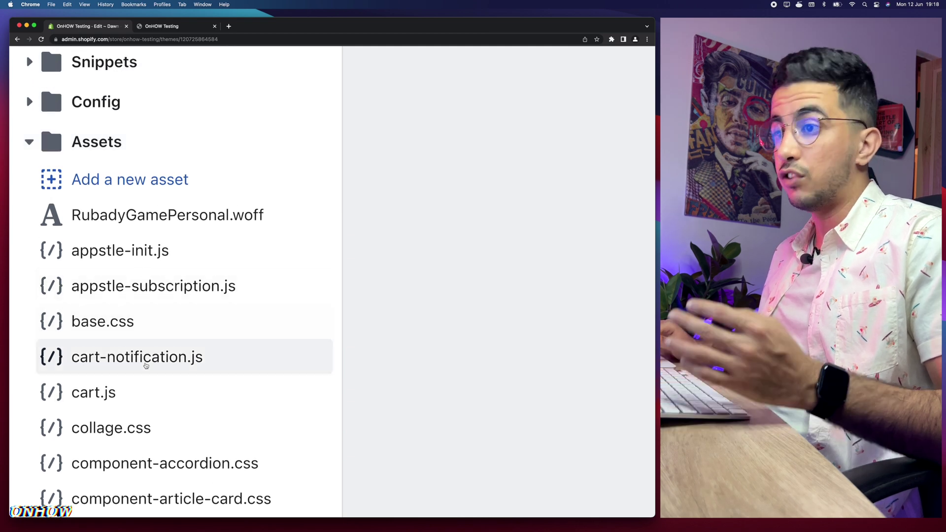
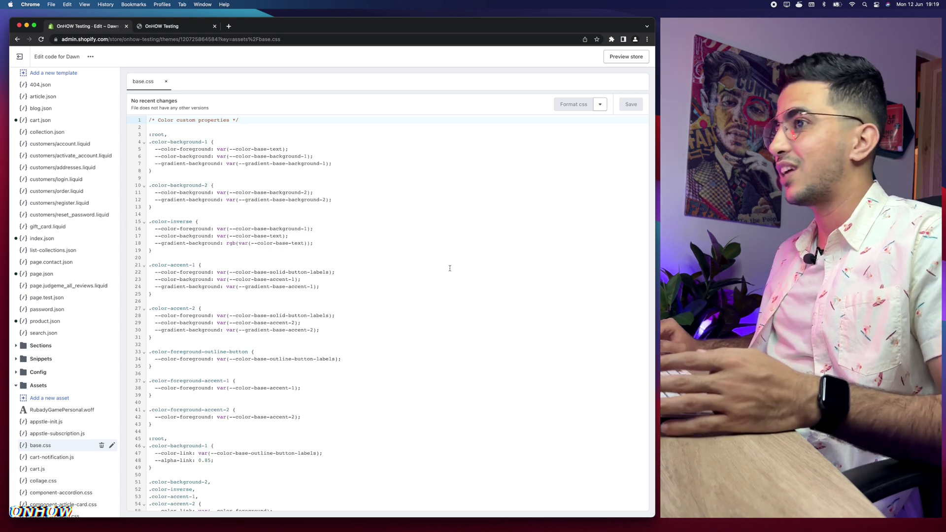
# - Place the cursor on the empty last line of base.css
pyautogui.scroll(-20, 449, 268)
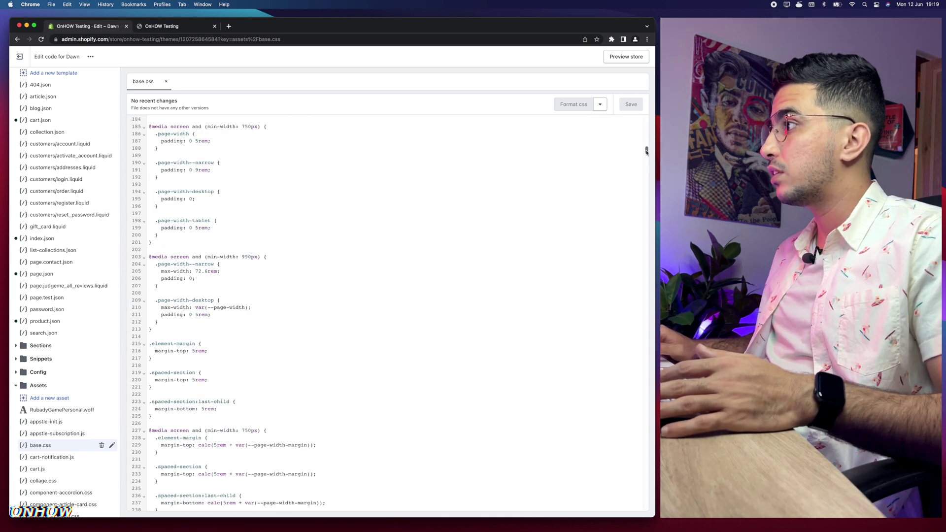
pyautogui.moveTo(646, 150); pyautogui.dragTo(628, 531)
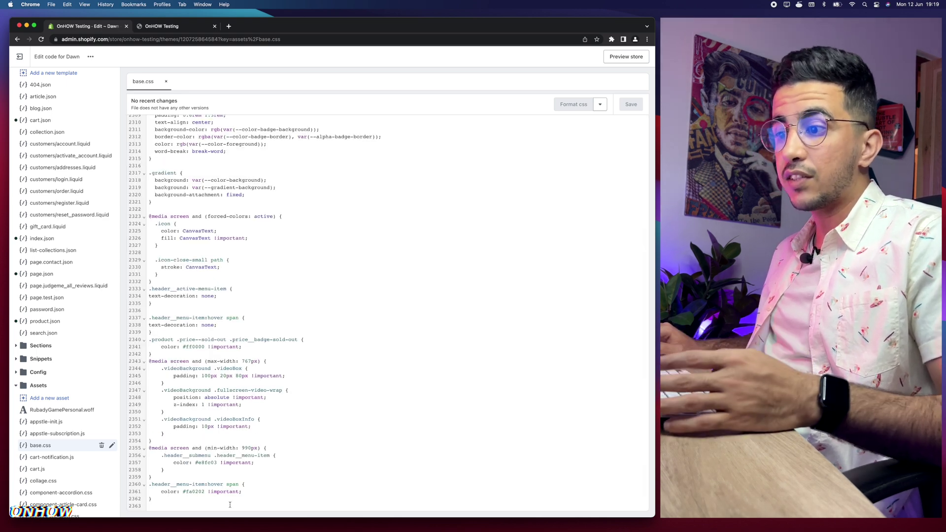
pyautogui.click(171, 506)
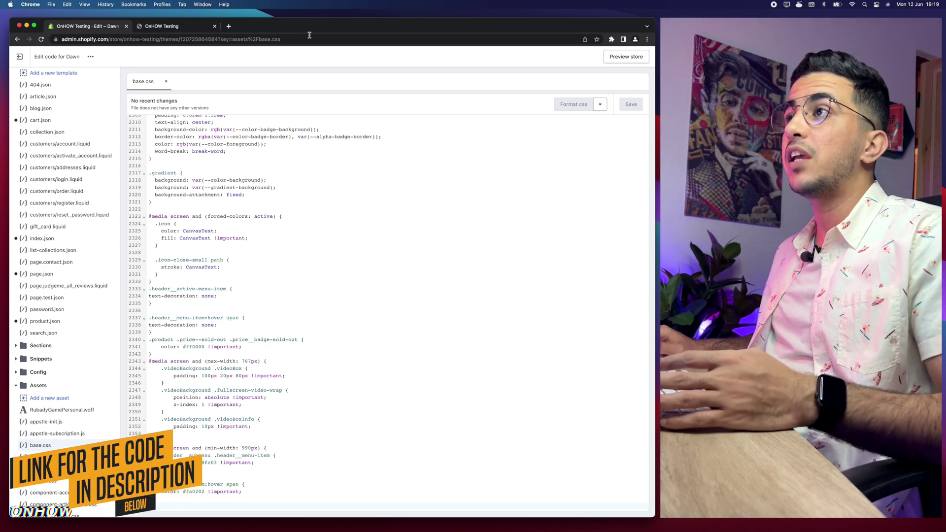
pyautogui.click(229, 26)
pyautogui.write('https://pastebin.com/aeGvXp7e')
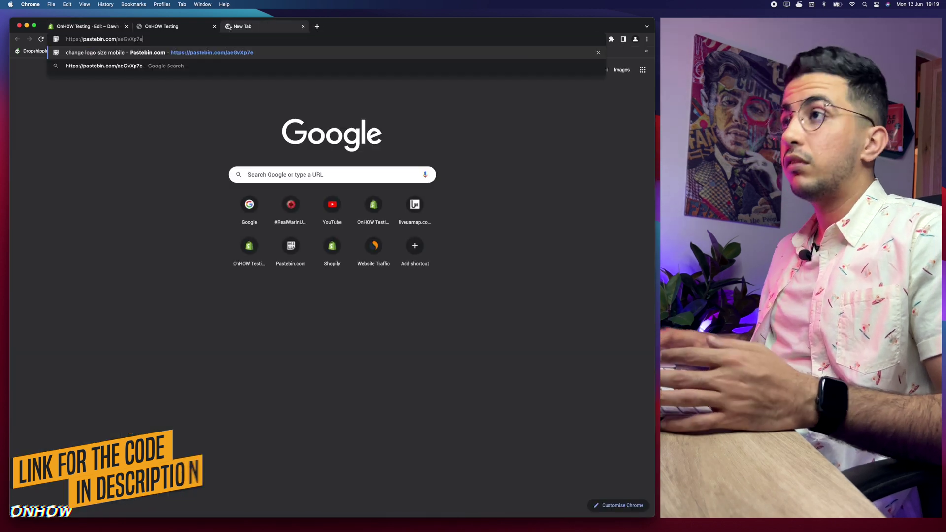
pyautogui.press('Return')
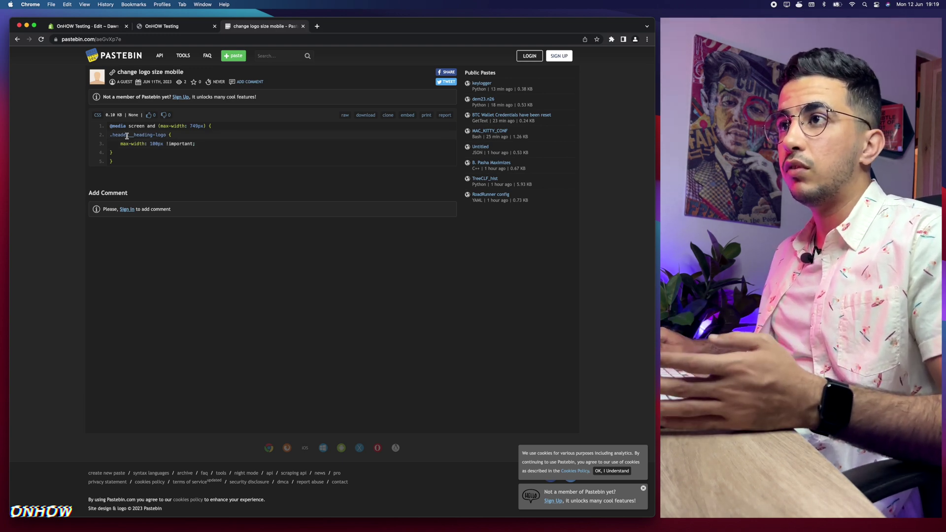
pyautogui.scroll(3, 108, 127)
pyautogui.scroll(3, 108, 127)
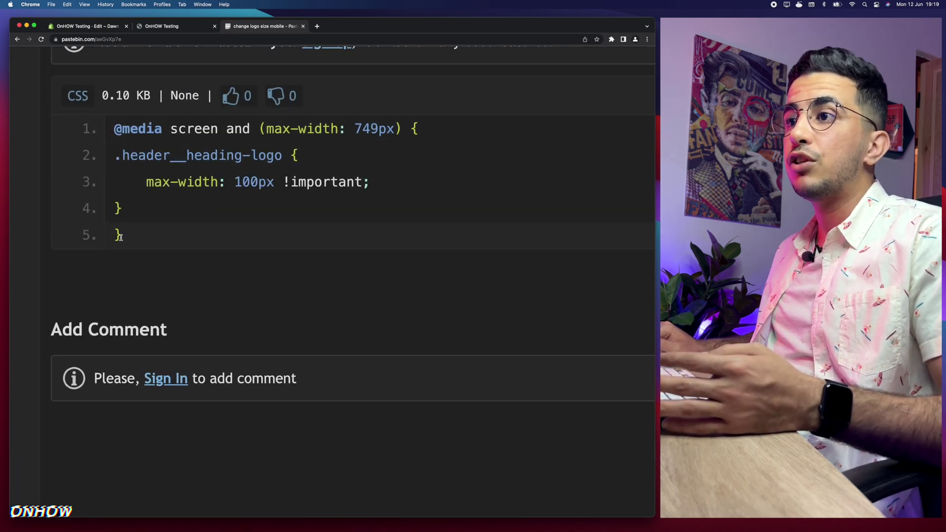
# - Copy the whole .header__heading-logo media query (max-width: 749px) from Pastebin and paste it at the end of base.css
pyautogui.moveTo(121, 237); pyautogui.dragTo(113, 138)
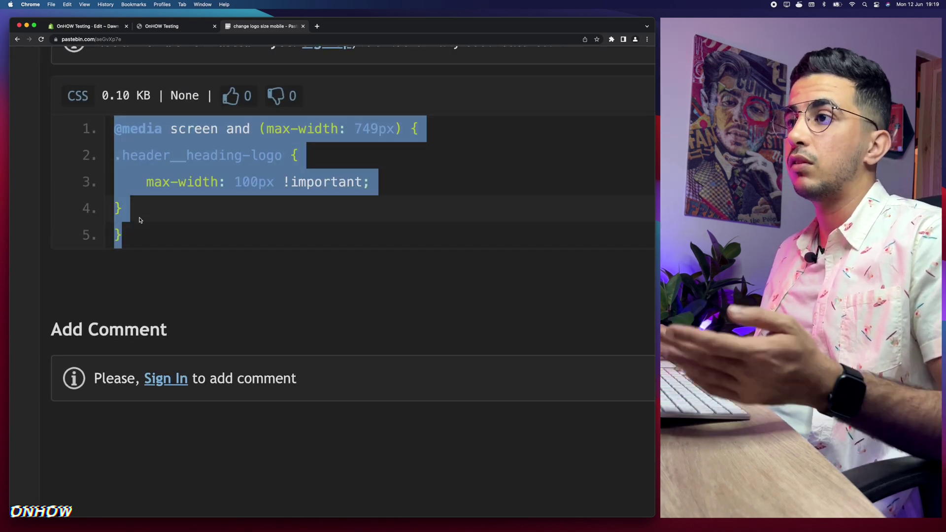
pyautogui.click(134, 237)
pyautogui.moveTo(121, 232); pyautogui.dragTo(112, 127)
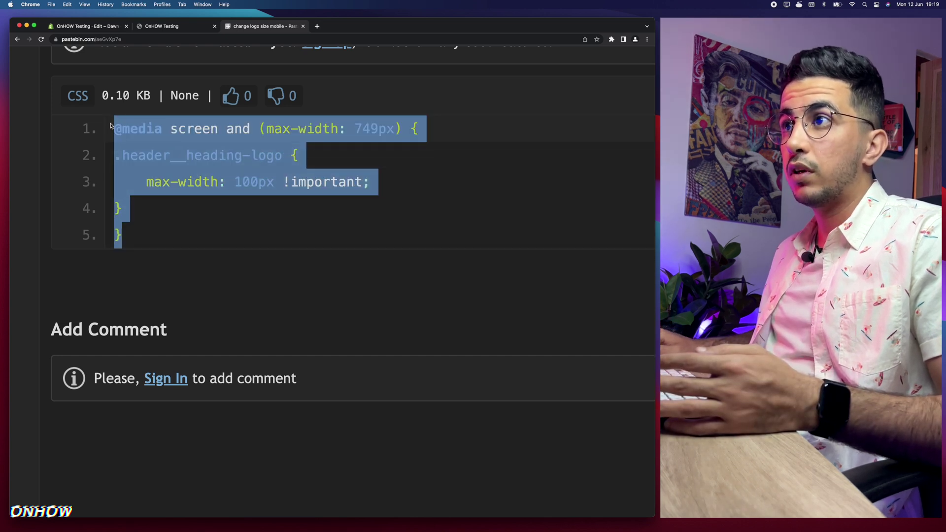
pyautogui.rightClick(172, 146)
pyautogui.click(188, 161)
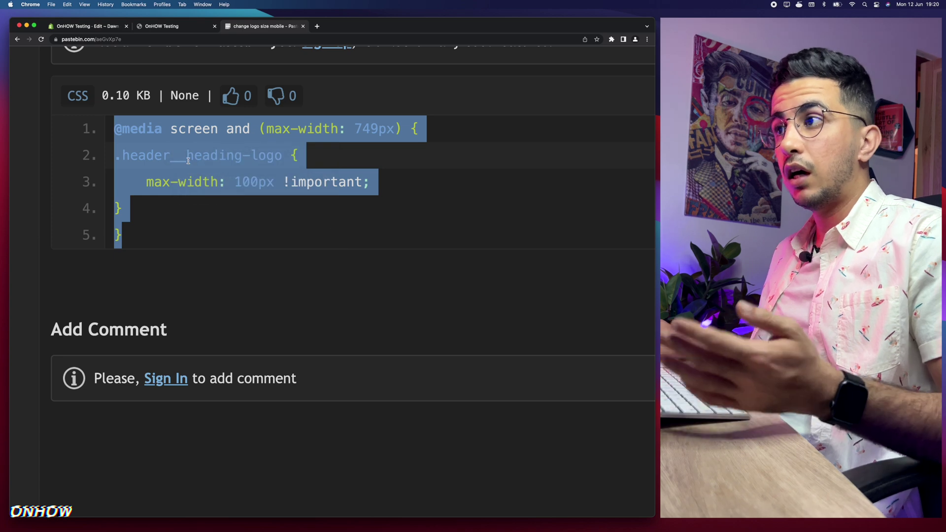
pyautogui.press('super+0')
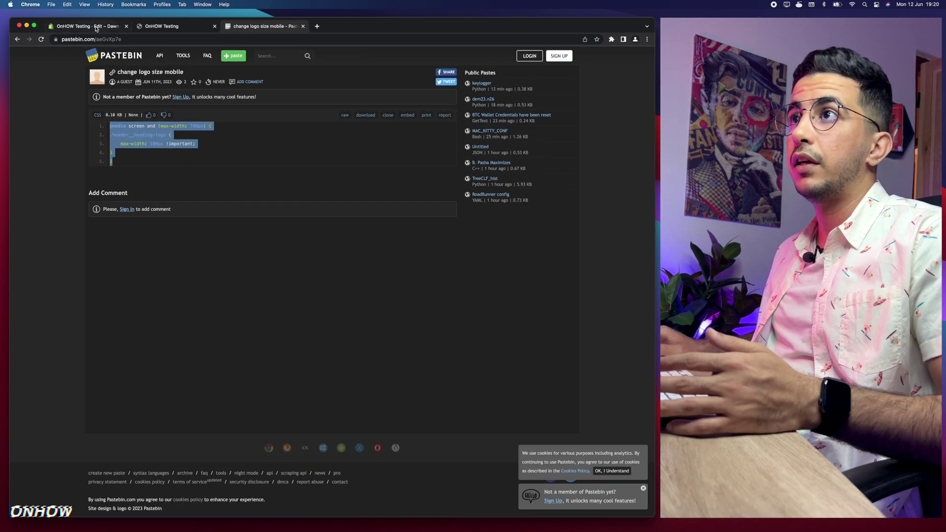
pyautogui.click(98, 28)
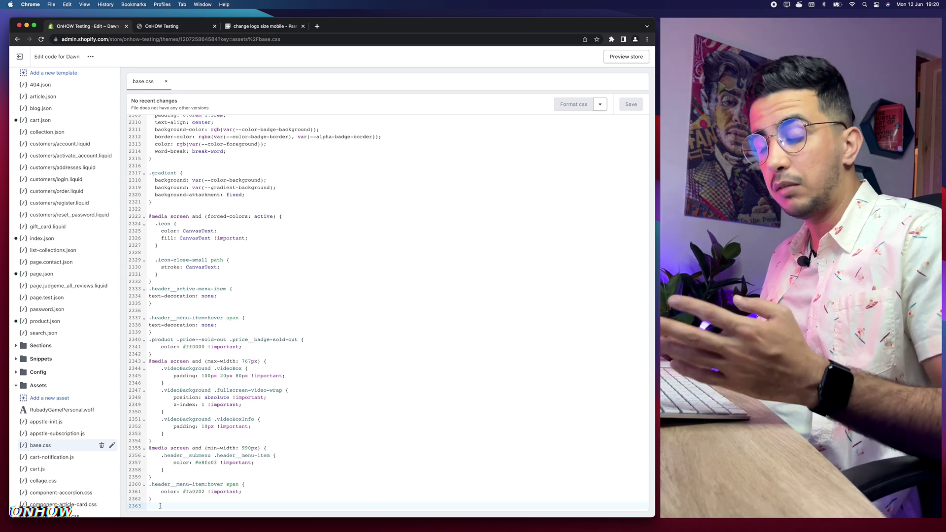
pyautogui.press('super+v')
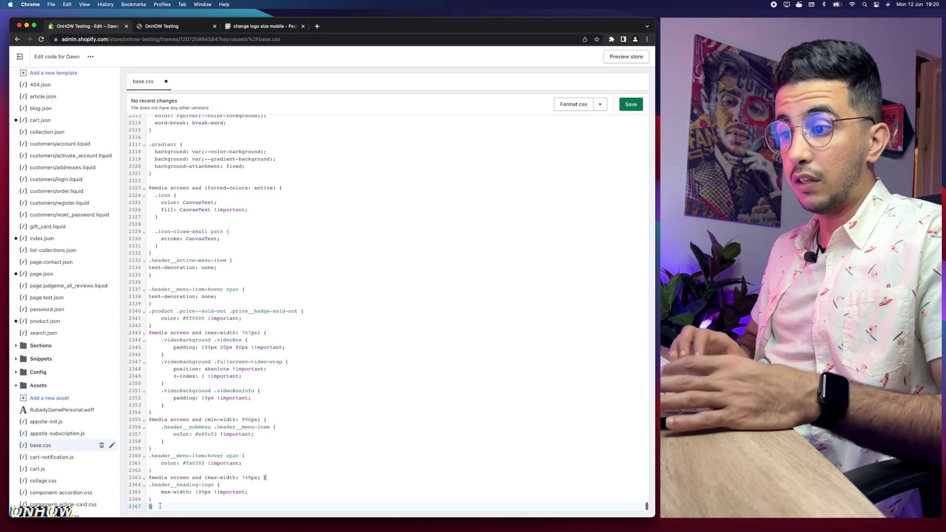
# - Check the max-width value in the new .header__heading-logo rule against the mobile storefront preview, and save base.css
pyautogui.moveTo(195, 493); pyautogui.dragTo(209, 492)
pyautogui.click(196, 492)
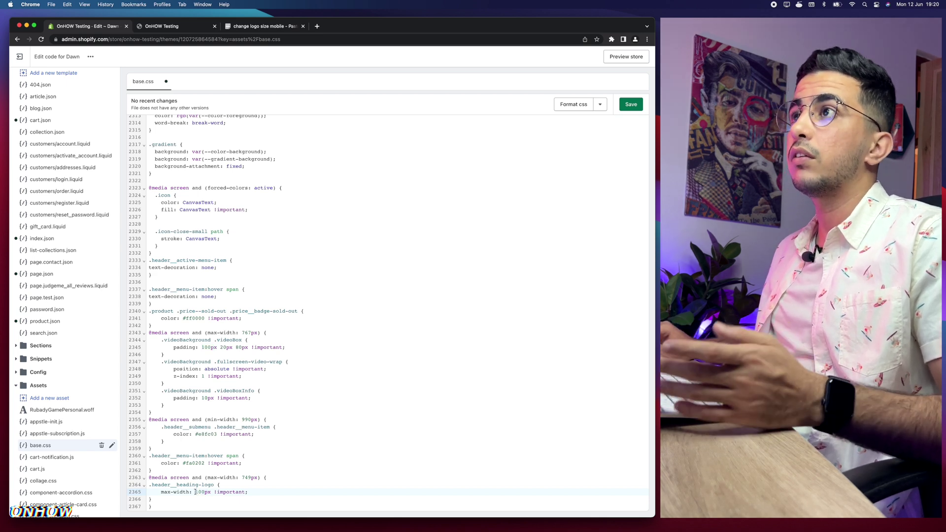
pyautogui.click(174, 28)
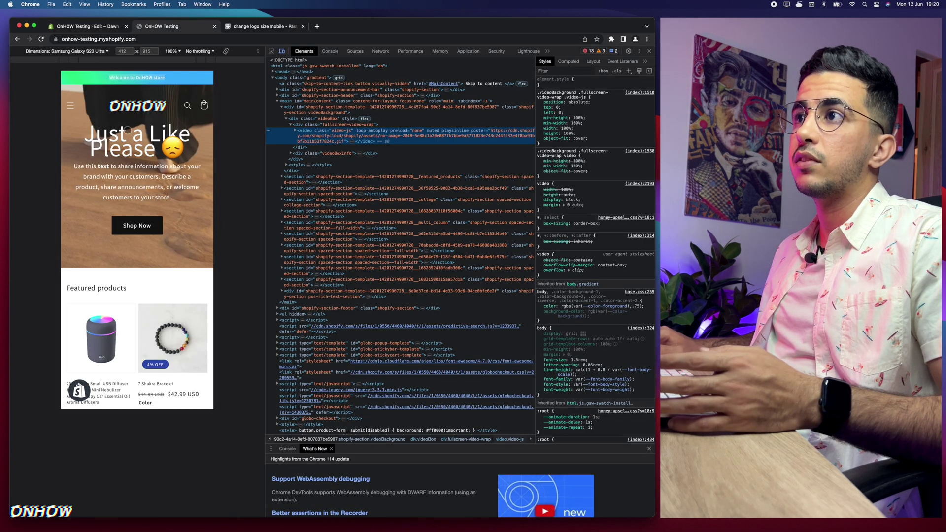
pyautogui.click(113, 27)
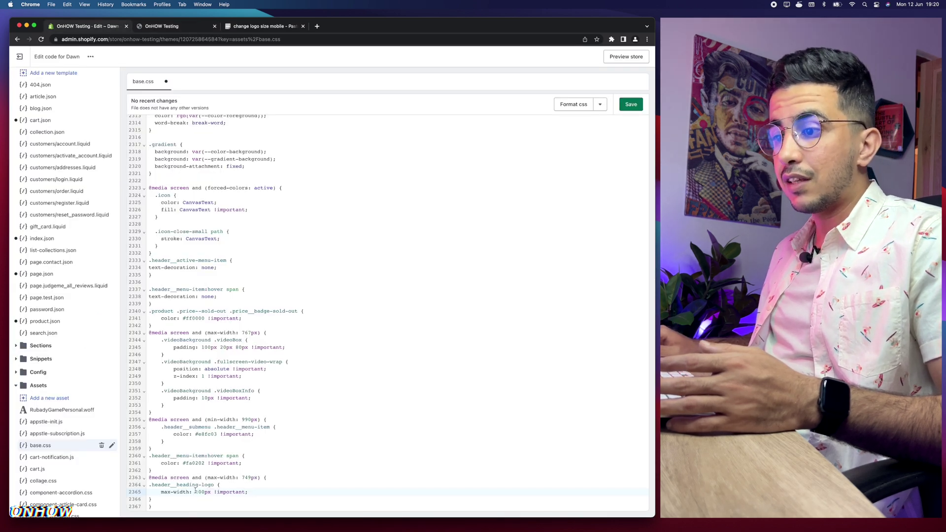
pyautogui.moveTo(195, 491); pyautogui.dragTo(208, 493)
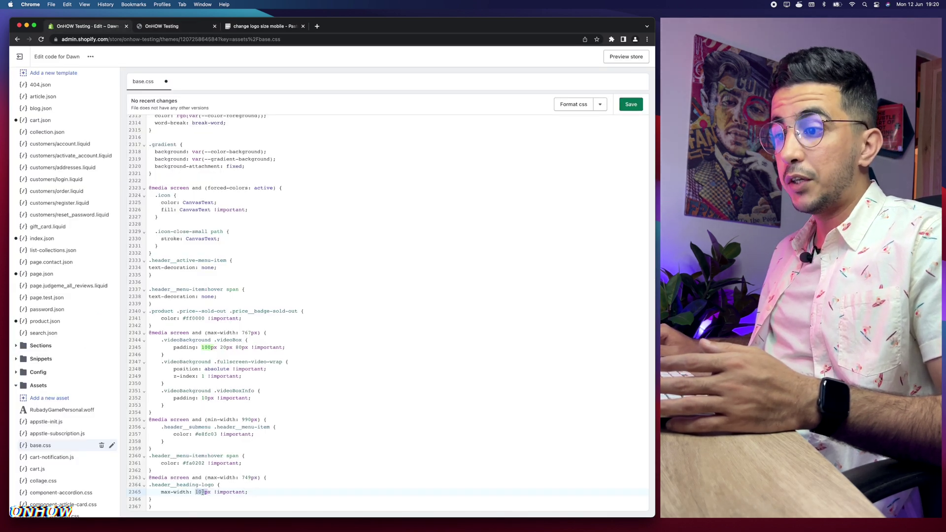
pyautogui.click(194, 492)
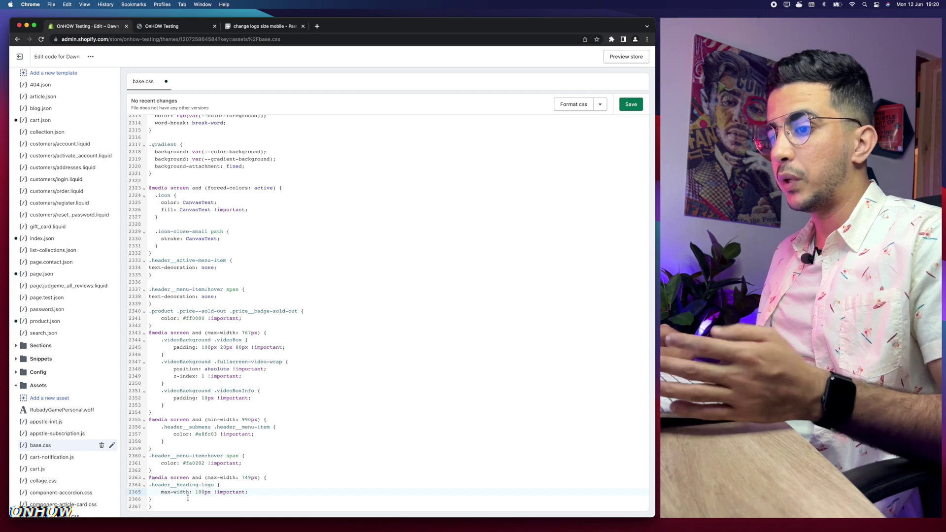
pyautogui.click(185, 500)
pyautogui.click(631, 104)
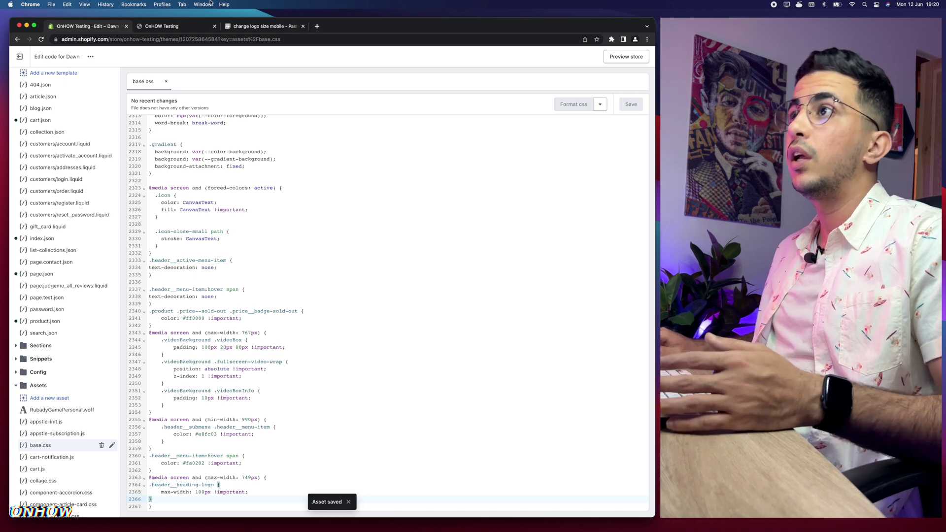
# - Reload the storefront and compare the logo size in the mobile preview with the desktop view, returning to the mobile preview
pyautogui.click(177, 31)
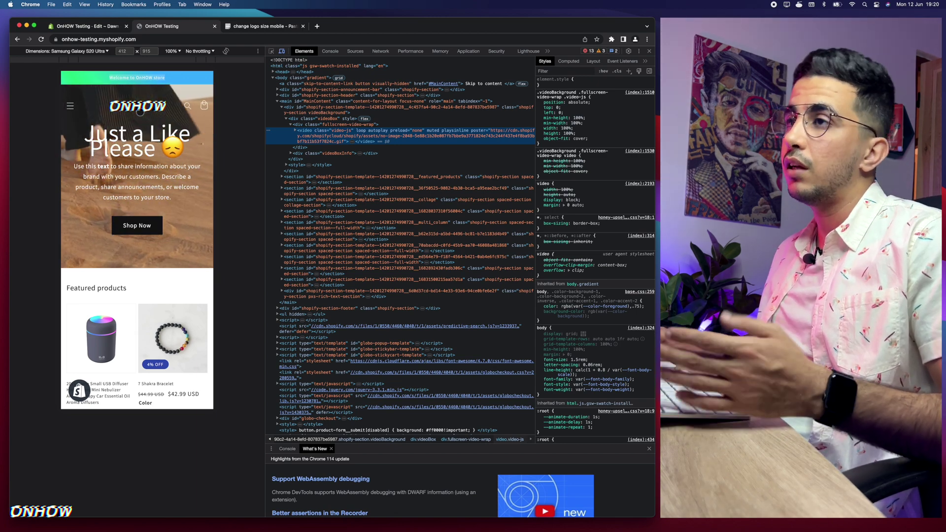
pyautogui.click(153, 37)
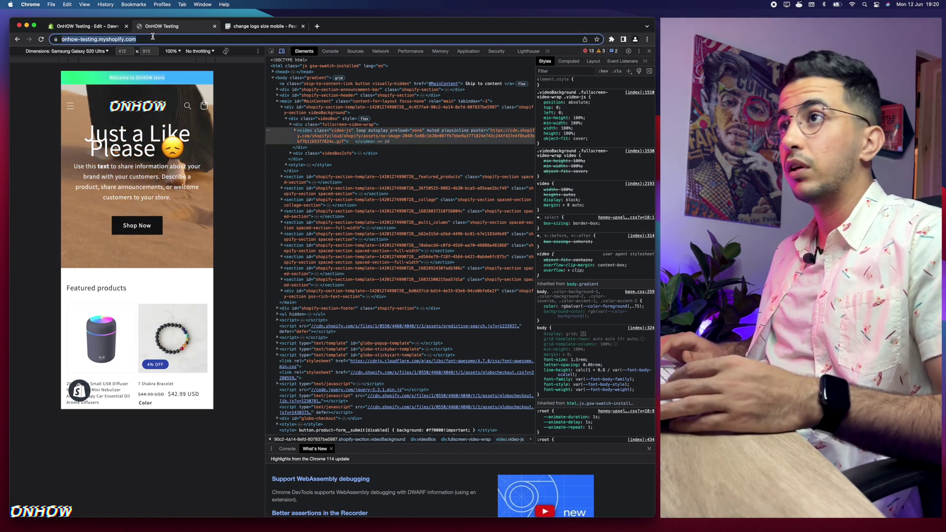
pyautogui.press('Return')
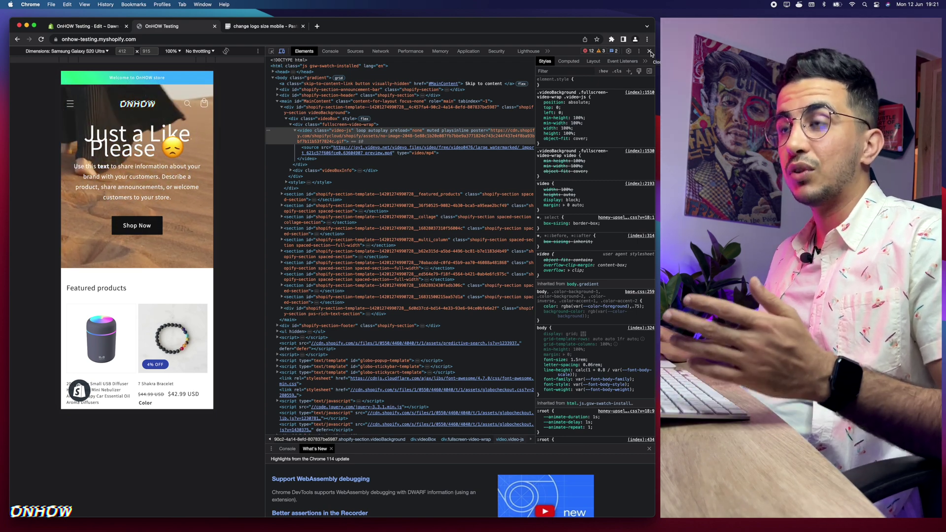
pyautogui.click(650, 52)
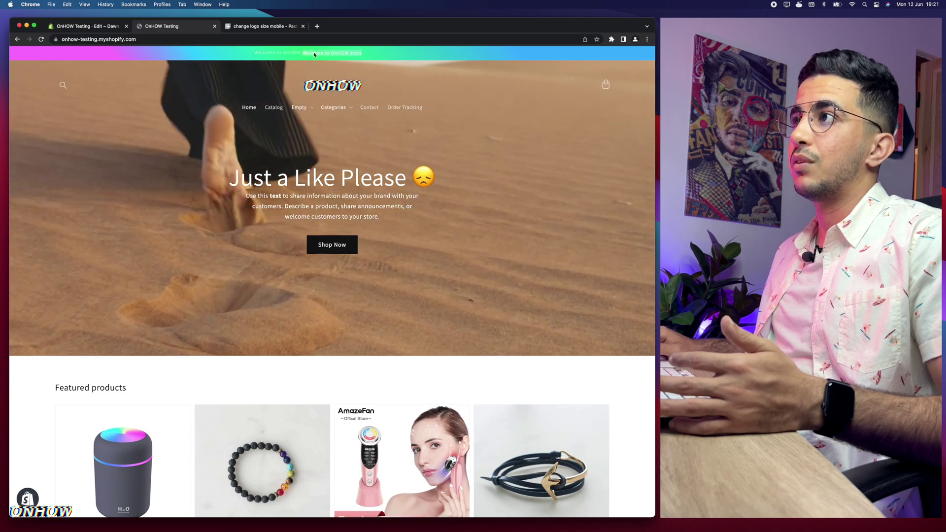
pyautogui.rightClick(170, 192)
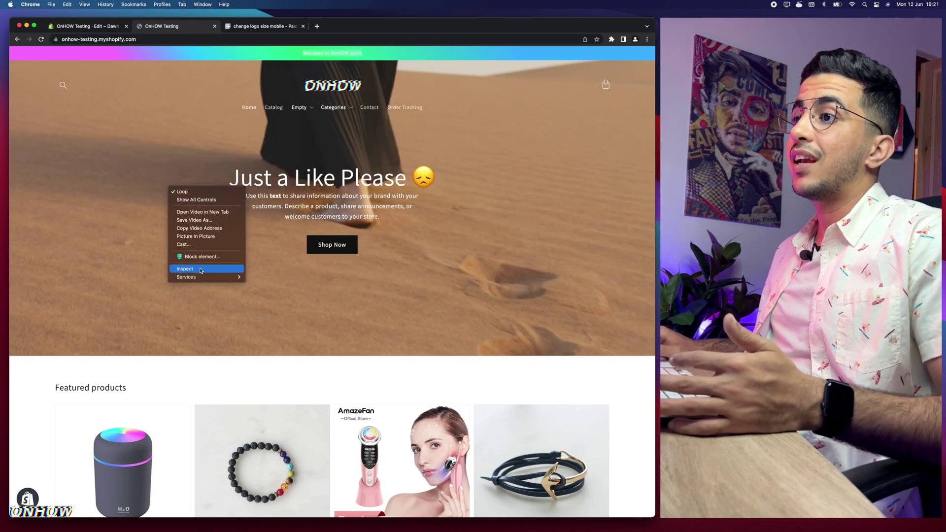
pyautogui.click(199, 268)
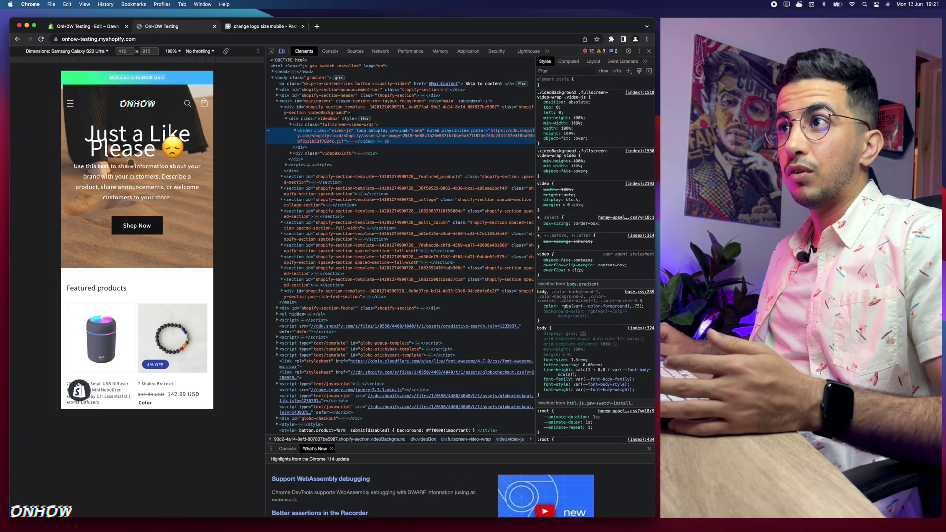
# - Set the max-width in the .header__heading-logo rule at the end of base.css to 50px and save the file
pyautogui.click(93, 24)
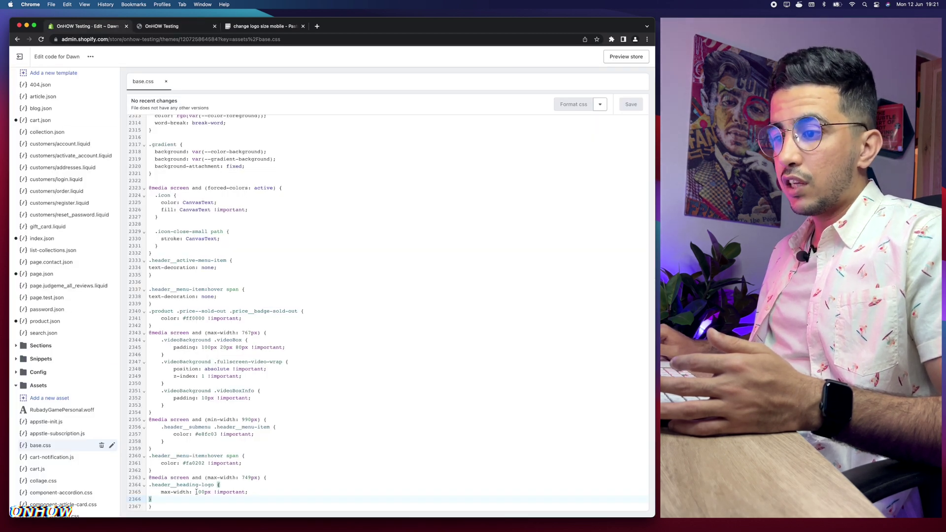
pyautogui.moveTo(195, 492); pyautogui.dragTo(202, 492)
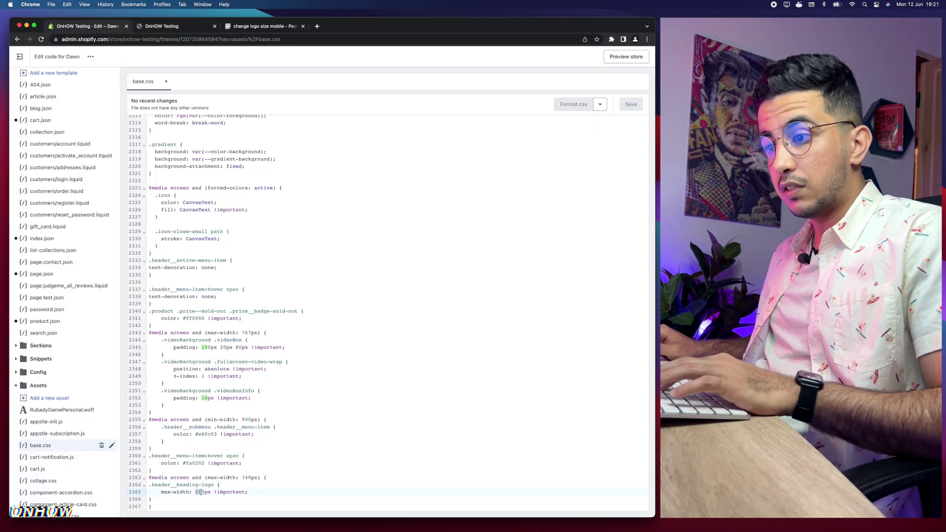
pyautogui.write('5')
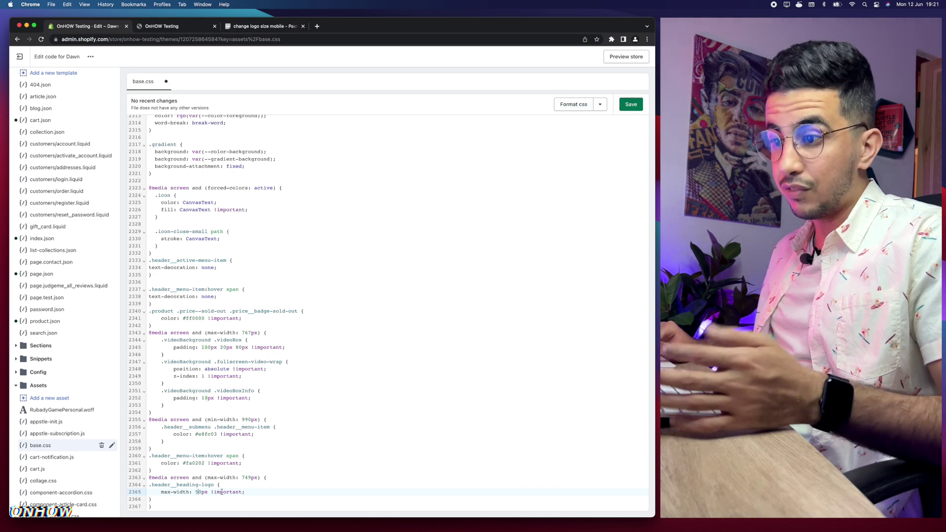
pyautogui.press('super+s')
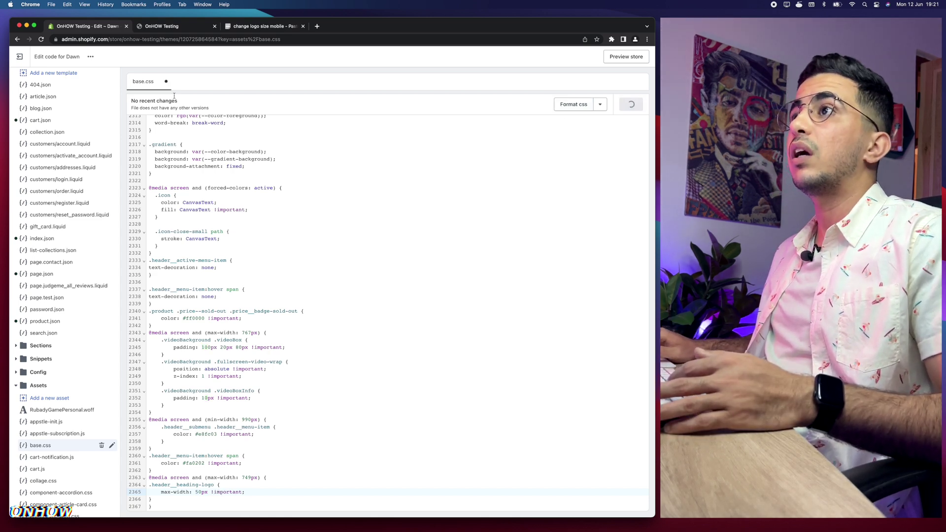
# - Reload the storefront's mobile preview to check the logo at 50px, and close the developer tools to check the desktop logo
pyautogui.click(161, 27)
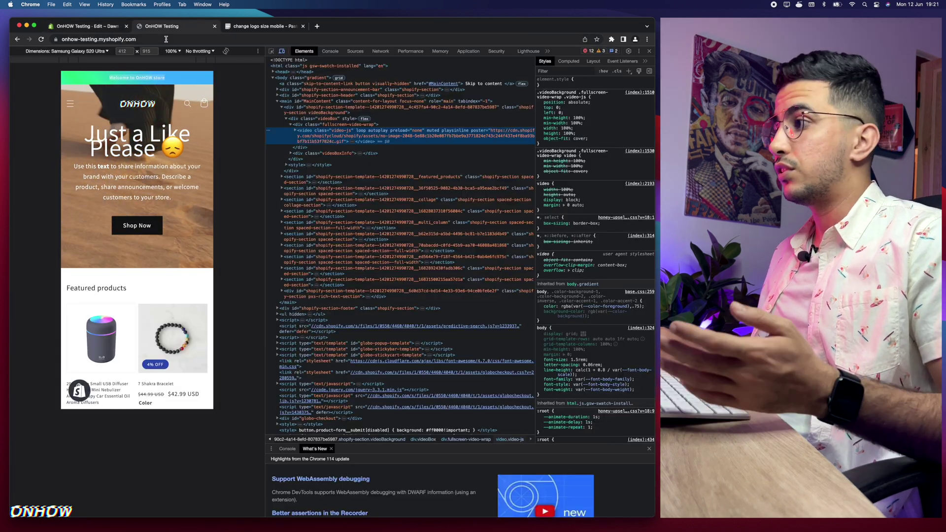
pyautogui.click(166, 40)
pyautogui.press('Return')
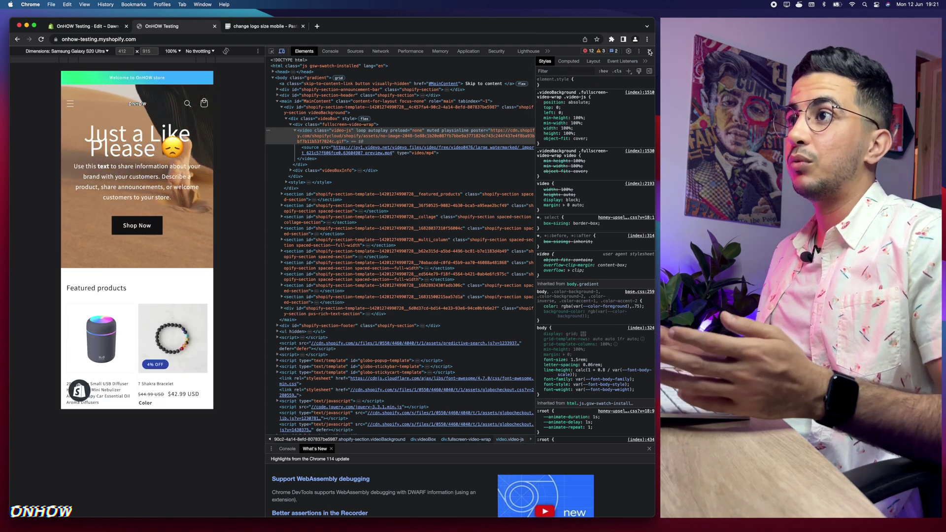
pyautogui.press('super+alt+i')
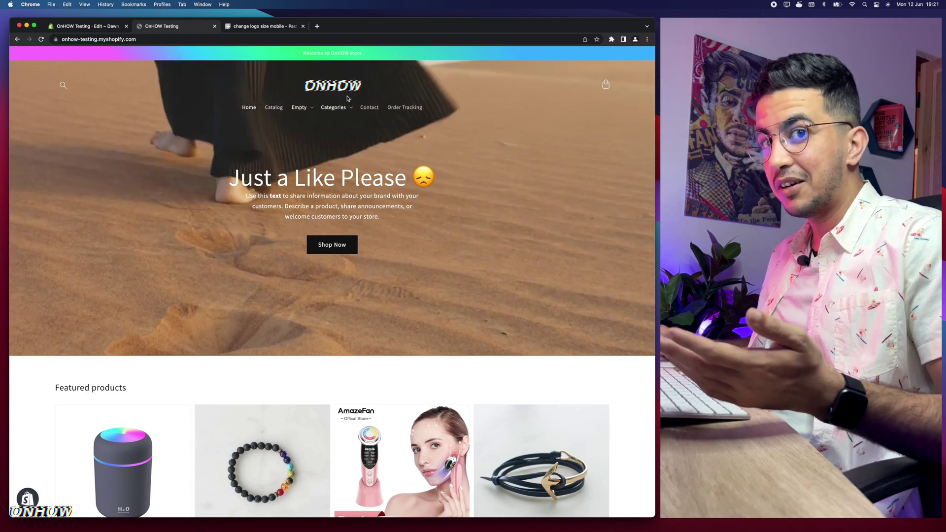